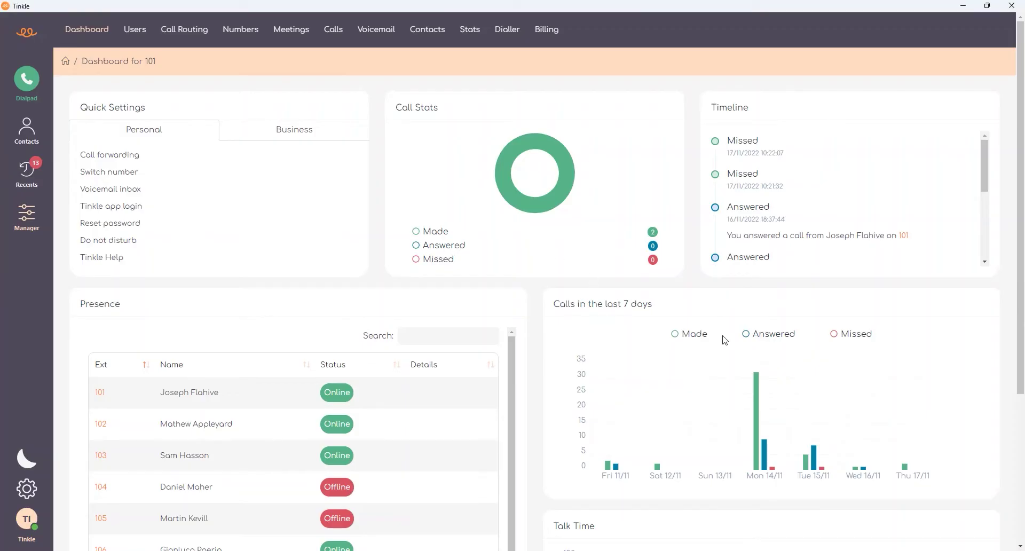
# Check extension 101's settings, keeping Tinkle Unlimited, pausable recording, all outbound calls and Admin level unchanged.
pyautogui.click(146, 31)
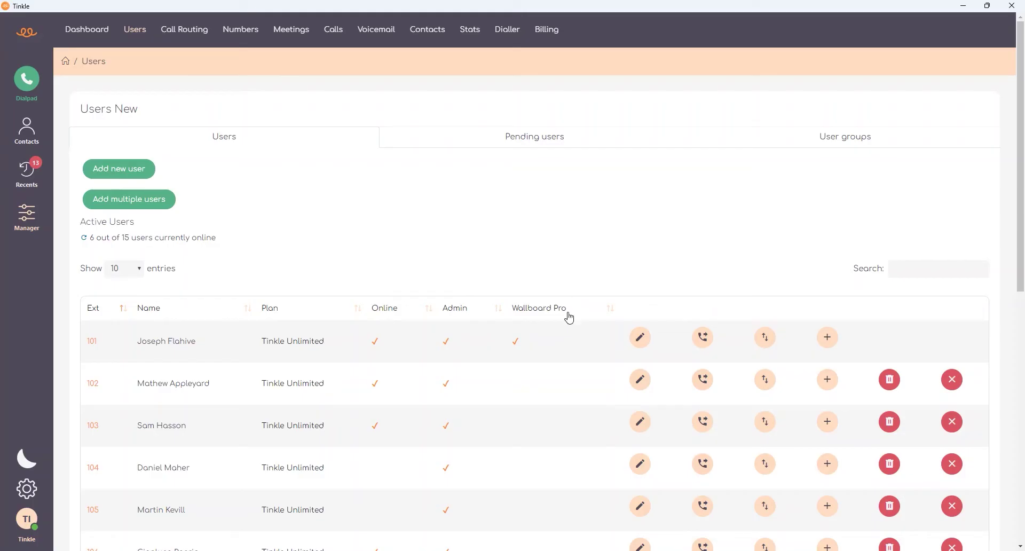
pyautogui.click(644, 340)
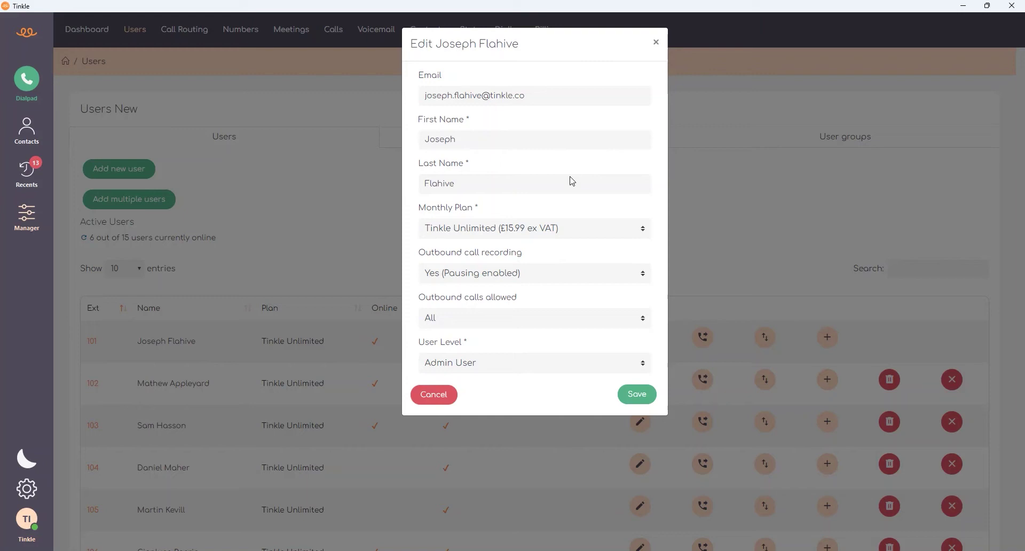
pyautogui.click(554, 229)
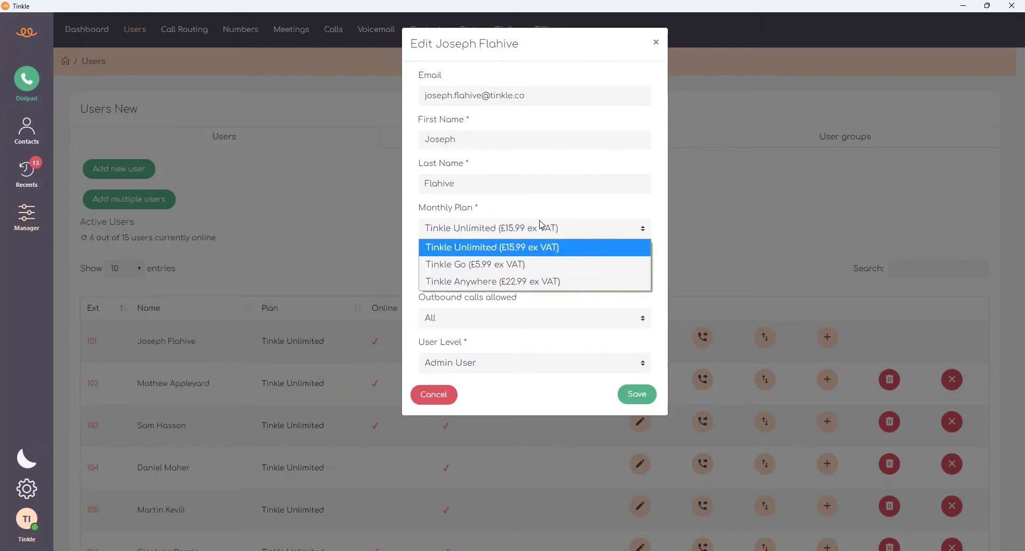
pyautogui.click(540, 219)
pyautogui.click(538, 274)
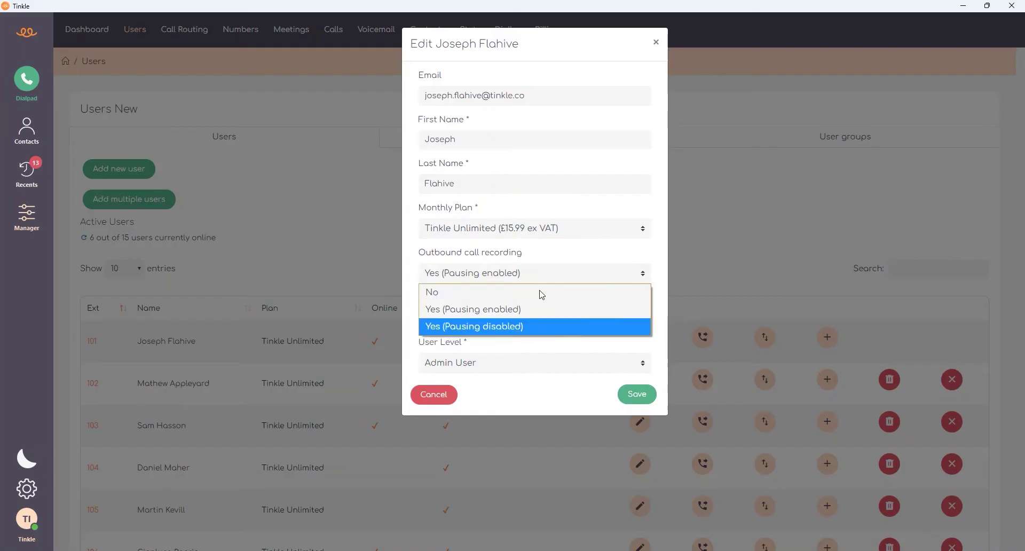
pyautogui.click(540, 257)
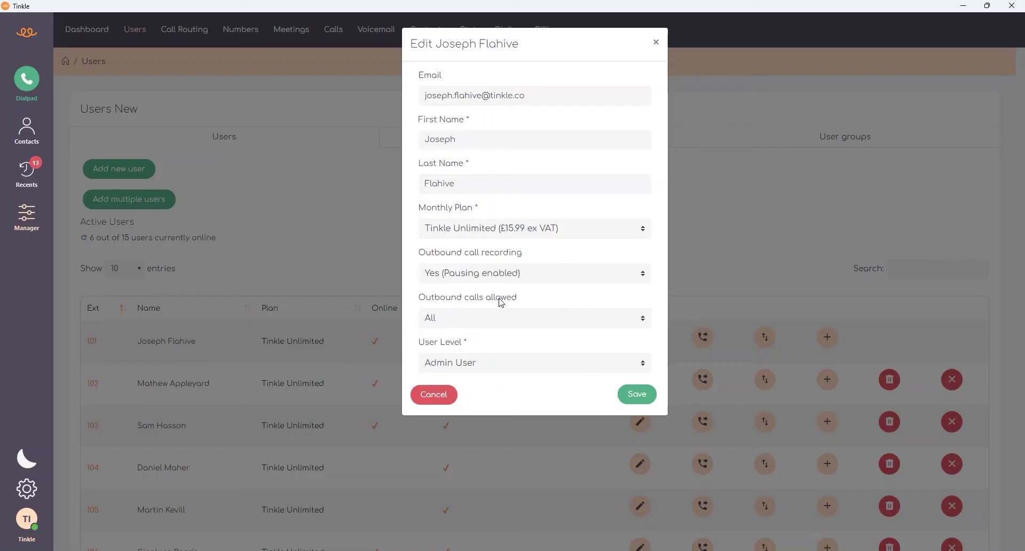
pyautogui.click(507, 317)
pyautogui.click(502, 310)
pyautogui.click(508, 365)
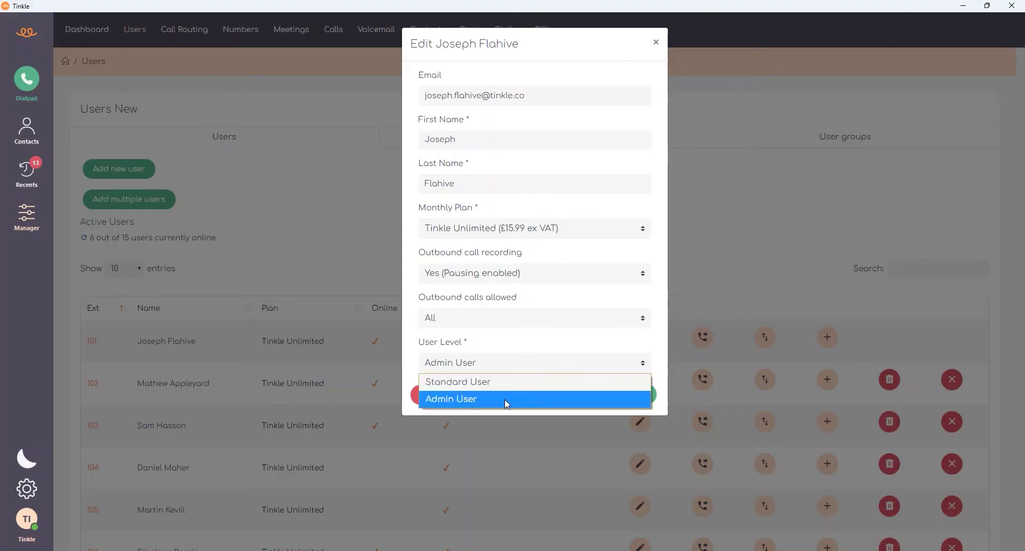
pyautogui.click(503, 354)
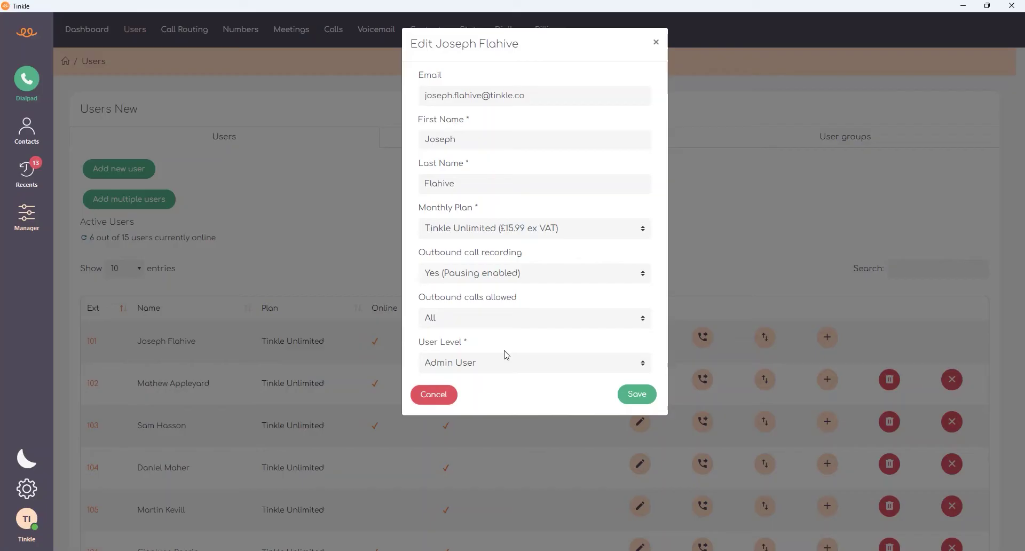
pyautogui.click(656, 41)
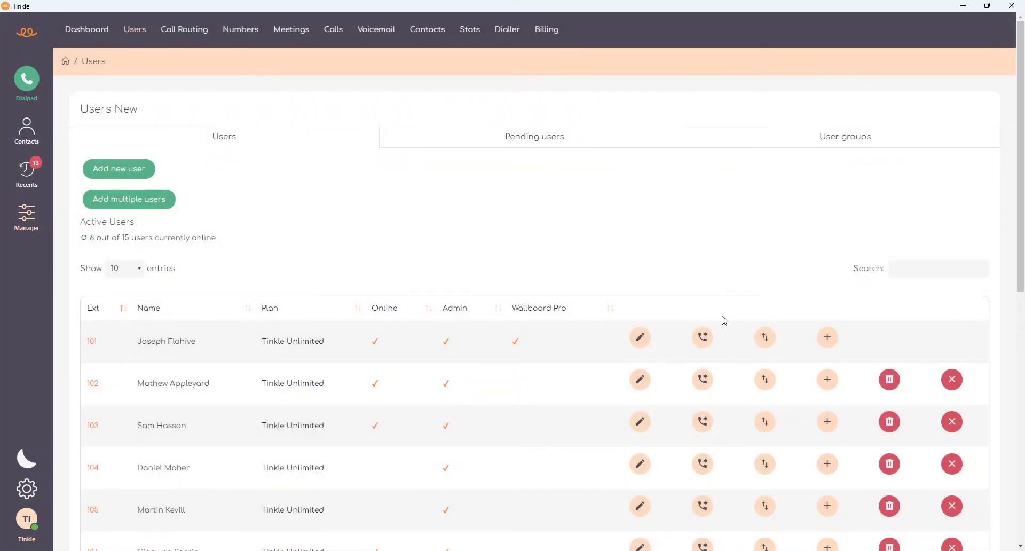
pyautogui.click(703, 337)
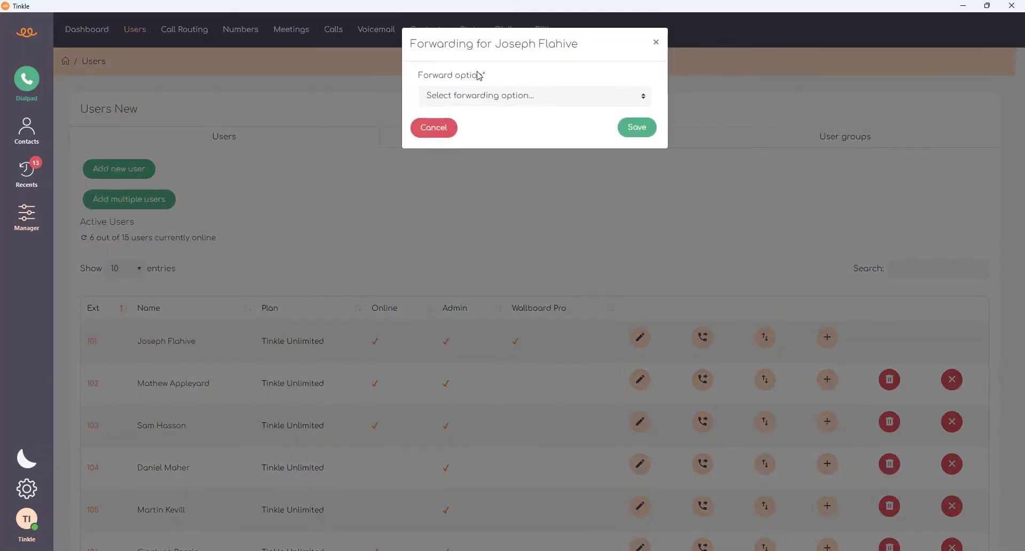
pyautogui.click(495, 100)
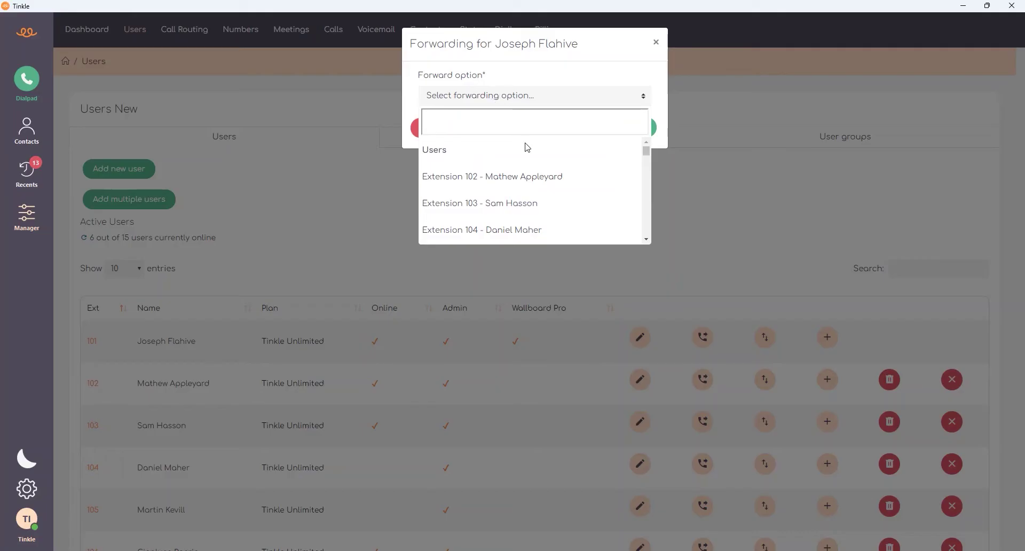
pyautogui.scroll(-2, 516, 186)
pyautogui.scroll(-3, 516, 187)
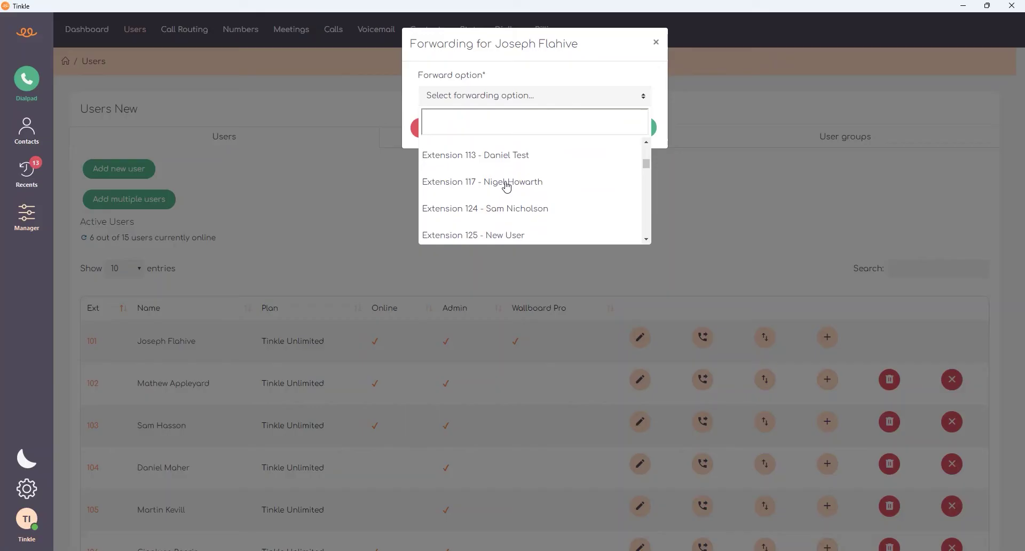
pyautogui.scroll(-5, 521, 188)
pyautogui.scroll(-10, 530, 185)
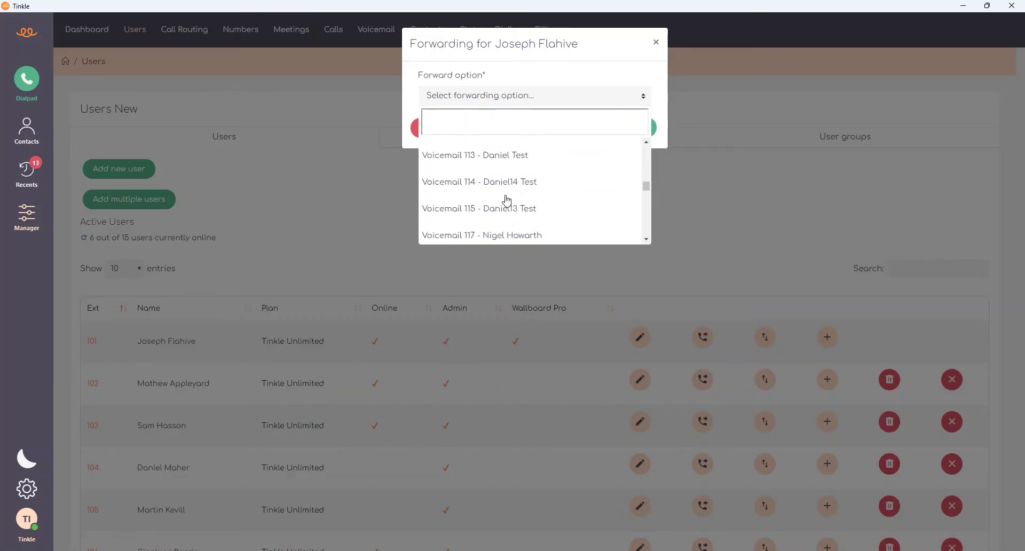
pyautogui.scroll(-8, 510, 199)
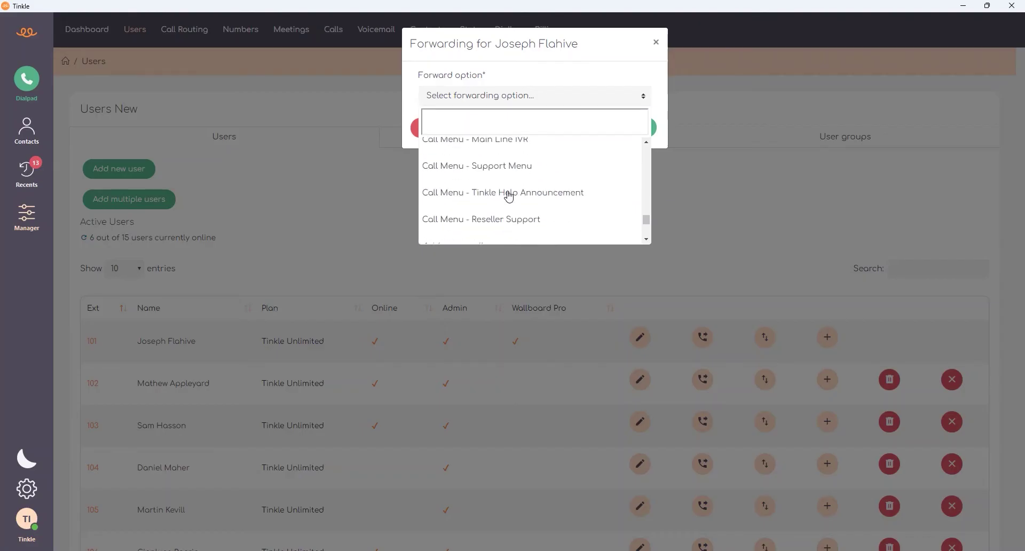
pyautogui.click(701, 209)
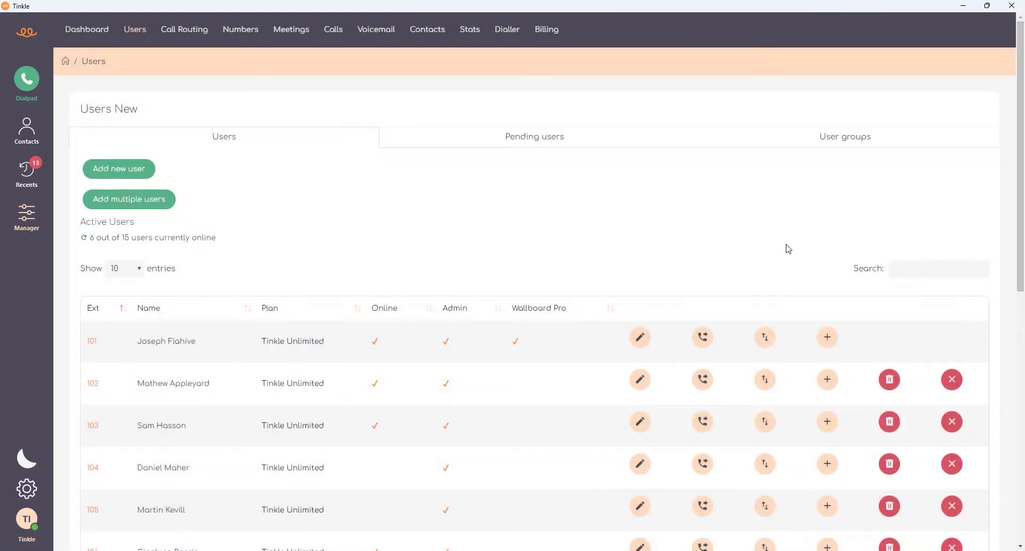
pyautogui.click(765, 337)
pyautogui.press('Escape')
pyautogui.click(764, 335)
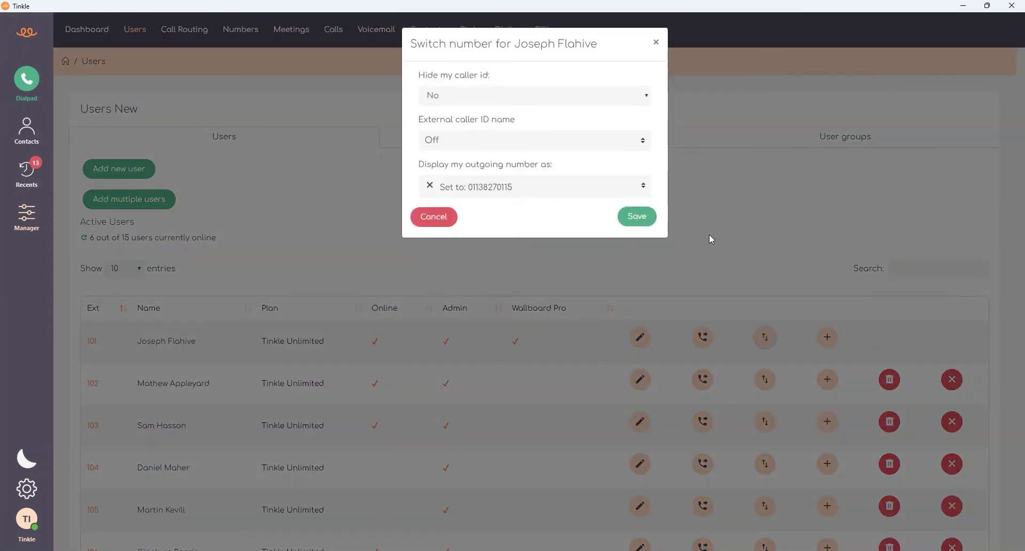
pyautogui.click(503, 190)
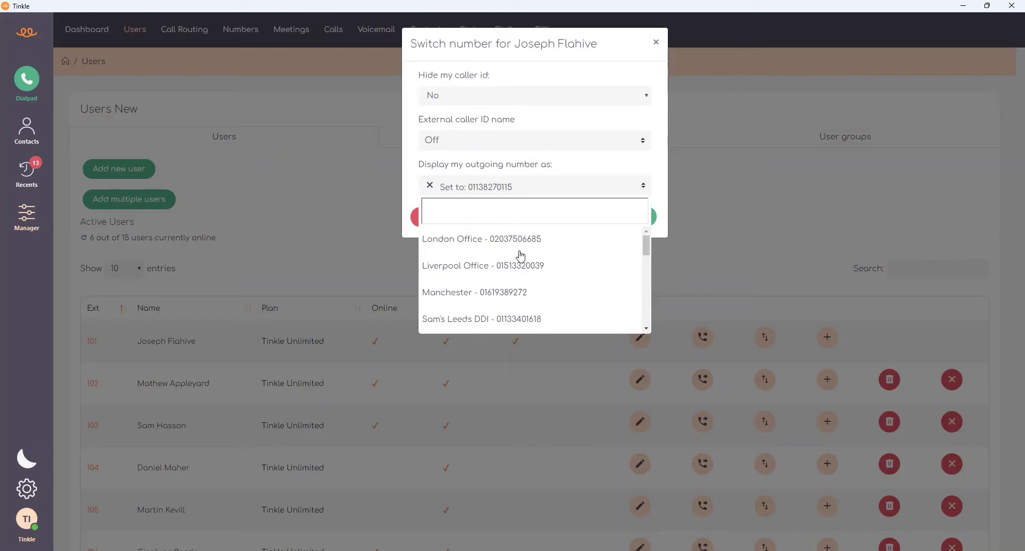
pyautogui.click(525, 292)
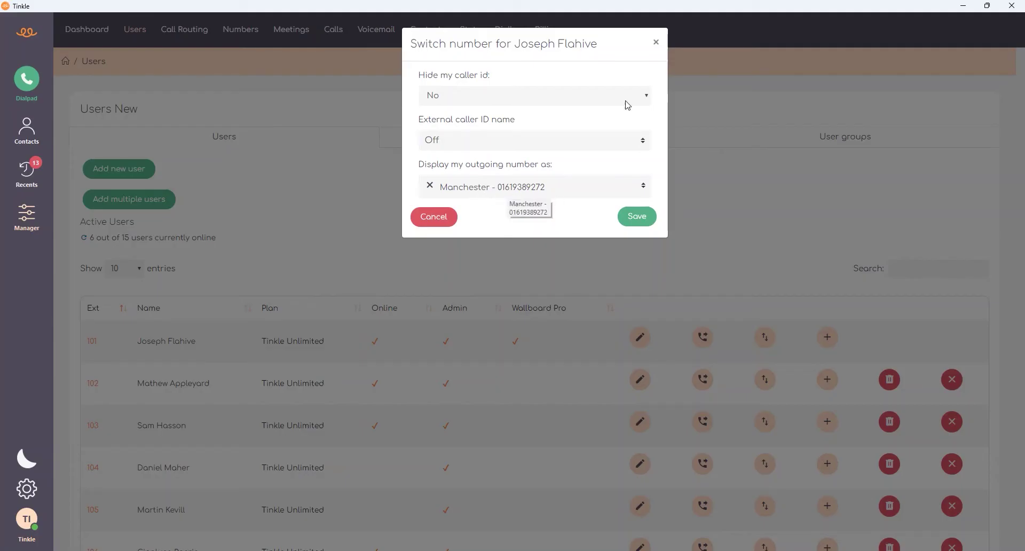
pyautogui.click(521, 95)
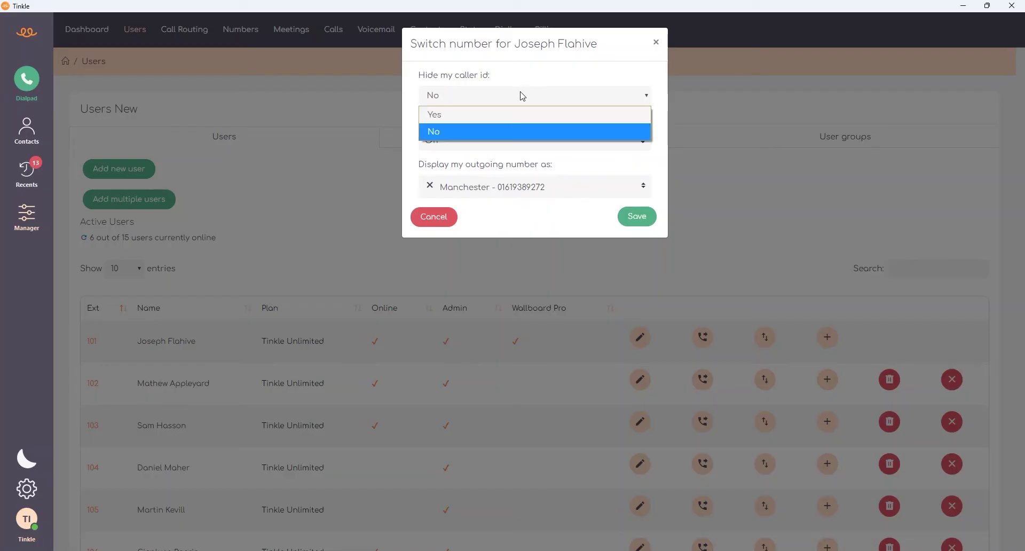
pyautogui.click(500, 116)
pyautogui.click(499, 141)
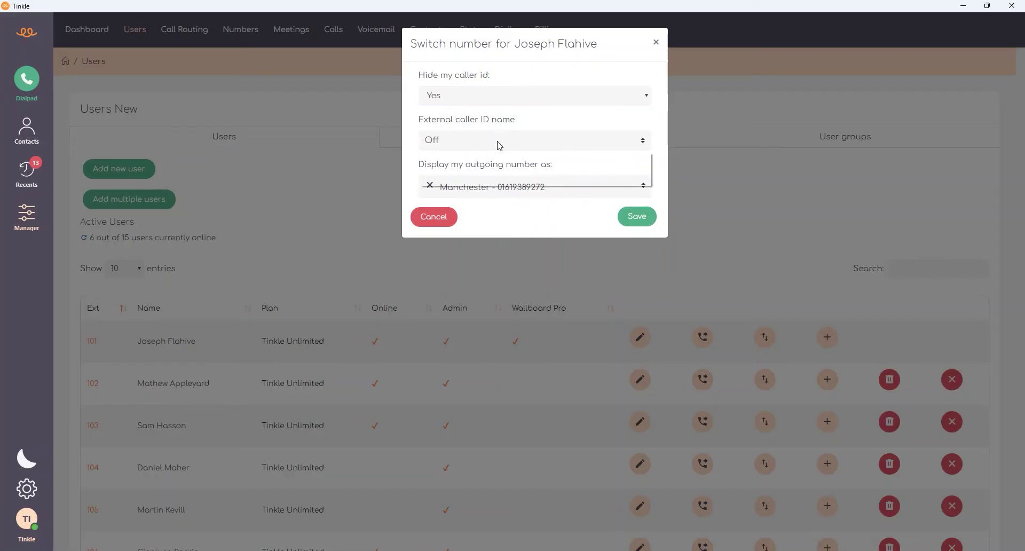
pyautogui.click(511, 176)
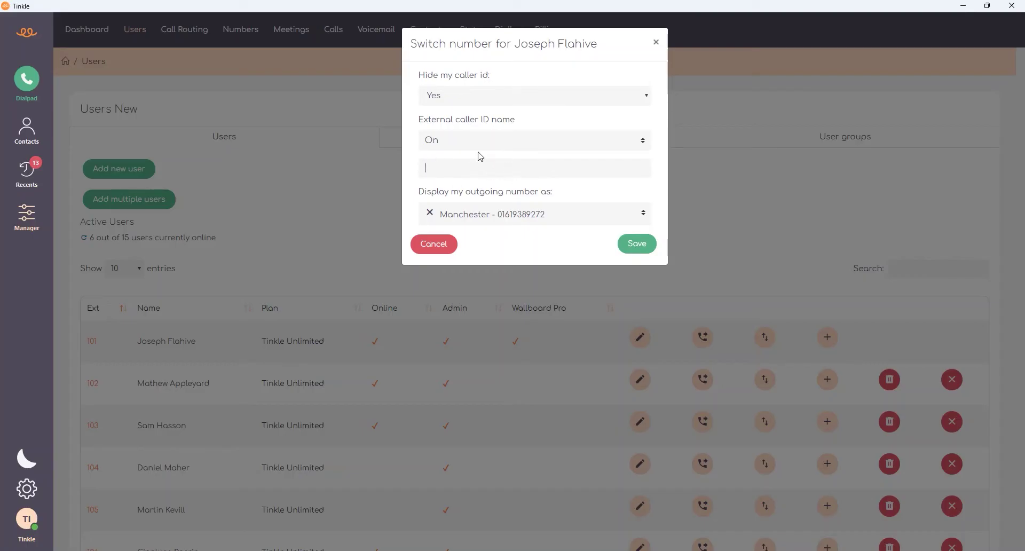
pyautogui.click(656, 41)
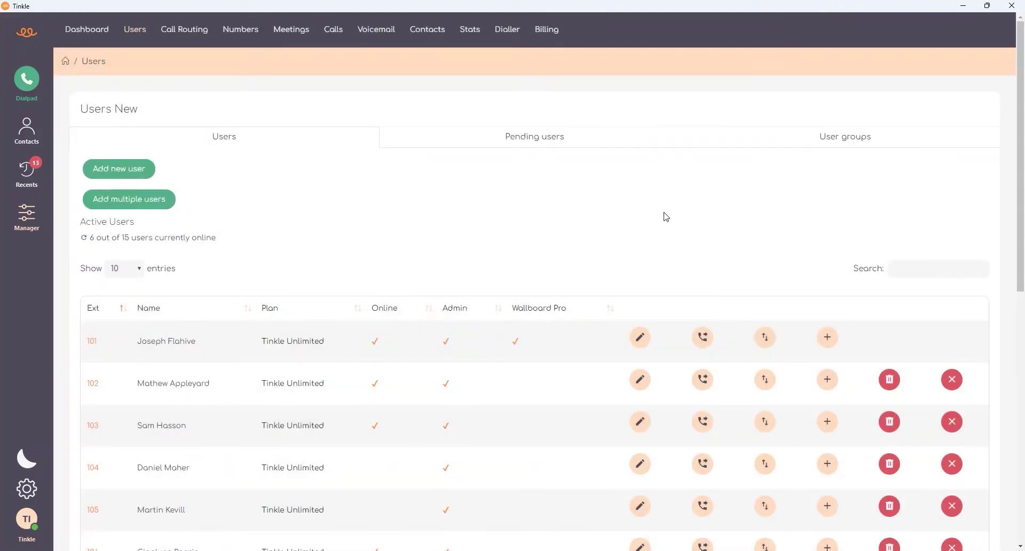
pyautogui.click(118, 175)
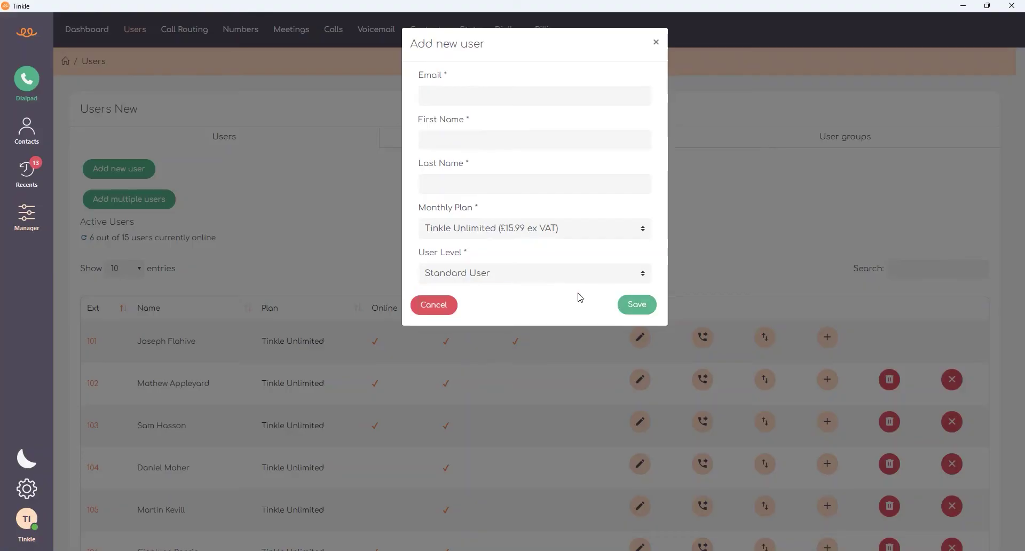
pyautogui.click(652, 38)
pyautogui.click(159, 200)
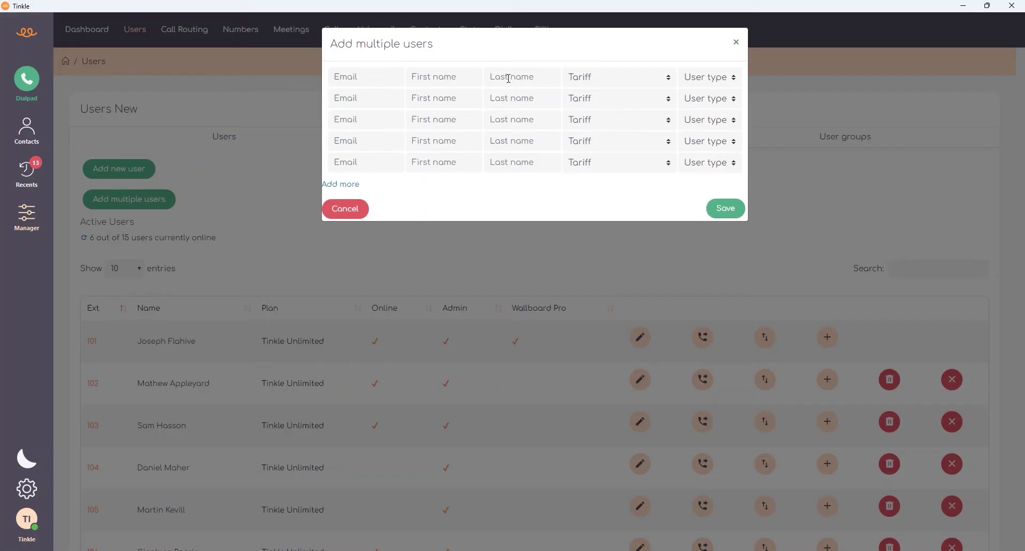
pyautogui.click(602, 82)
pyautogui.click(697, 79)
pyautogui.click(699, 79)
pyautogui.click(654, 61)
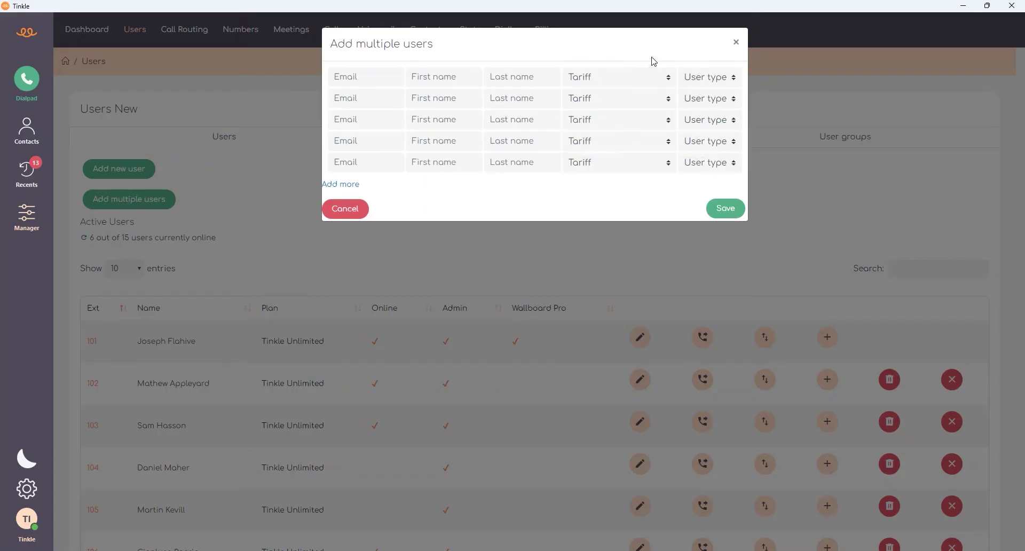
pyautogui.click(350, 185)
pyautogui.click(350, 209)
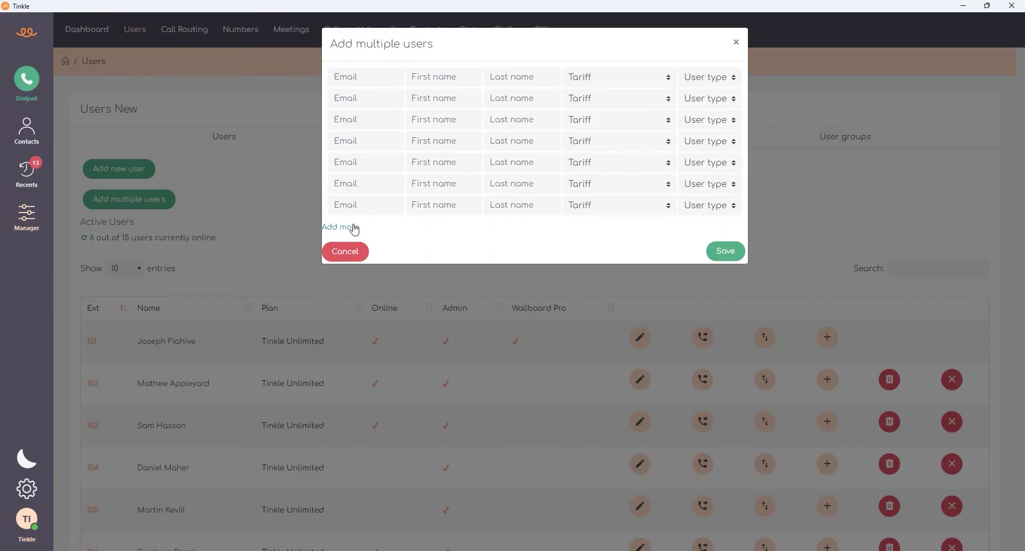
pyautogui.click(344, 228)
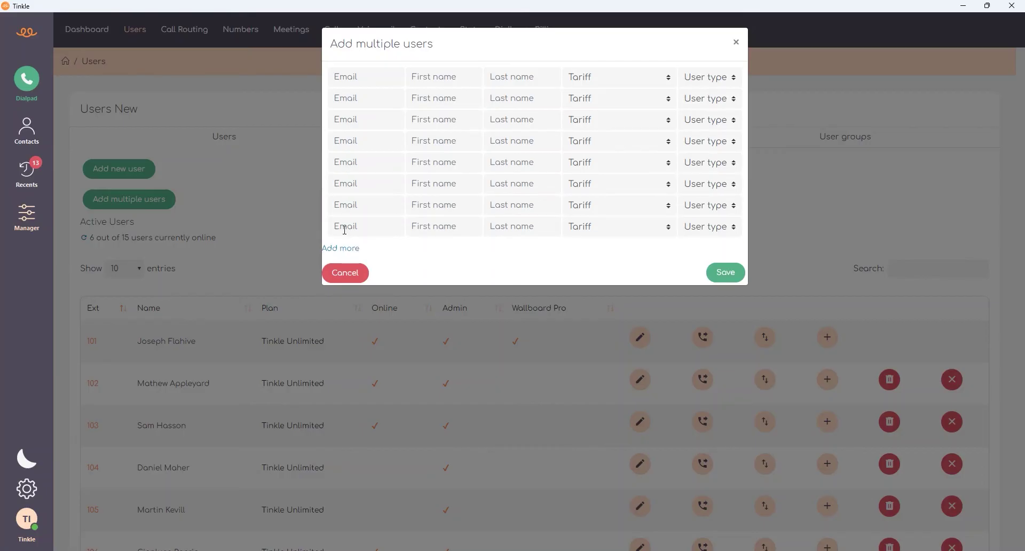
pyautogui.click(735, 39)
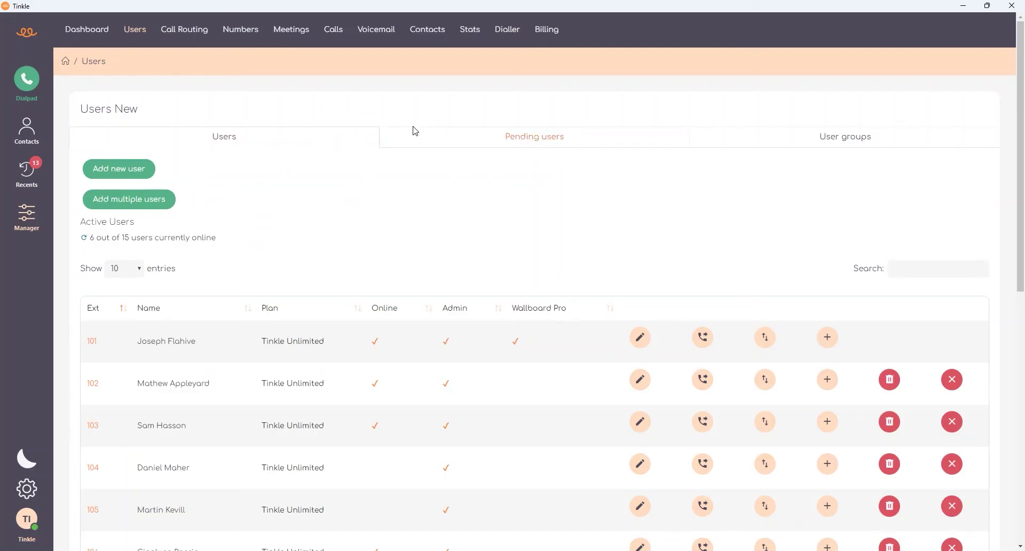
pyautogui.click(437, 138)
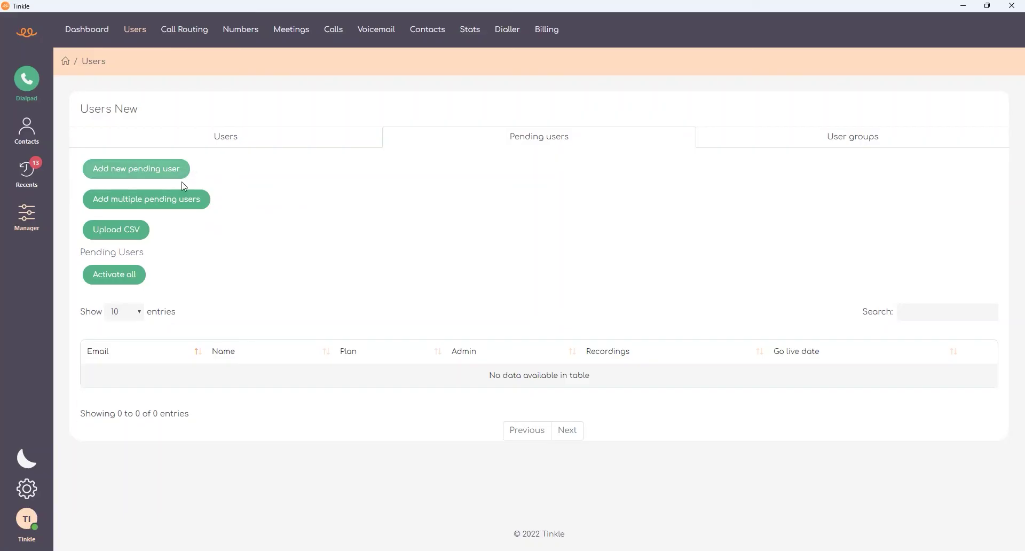
pyautogui.click(185, 204)
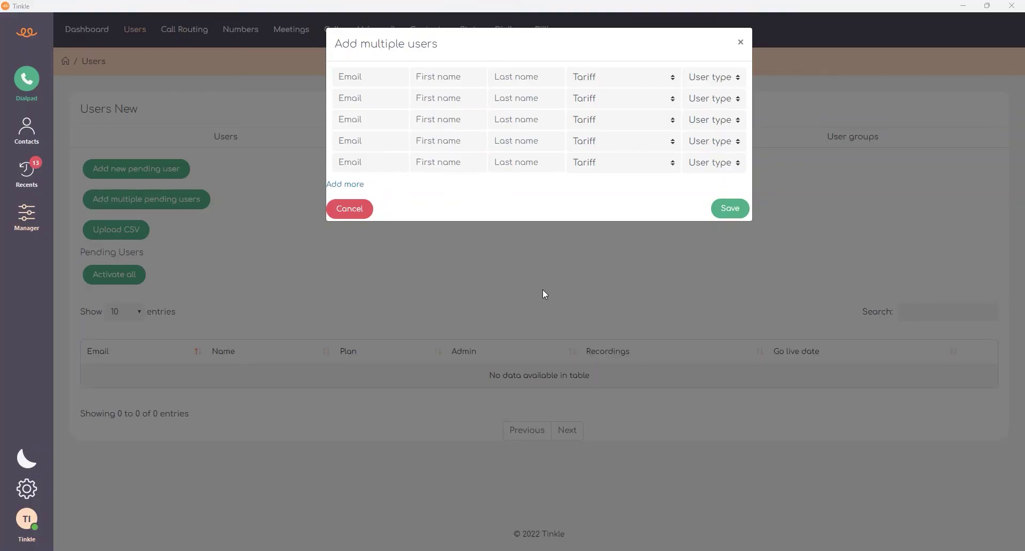
pyautogui.click(740, 45)
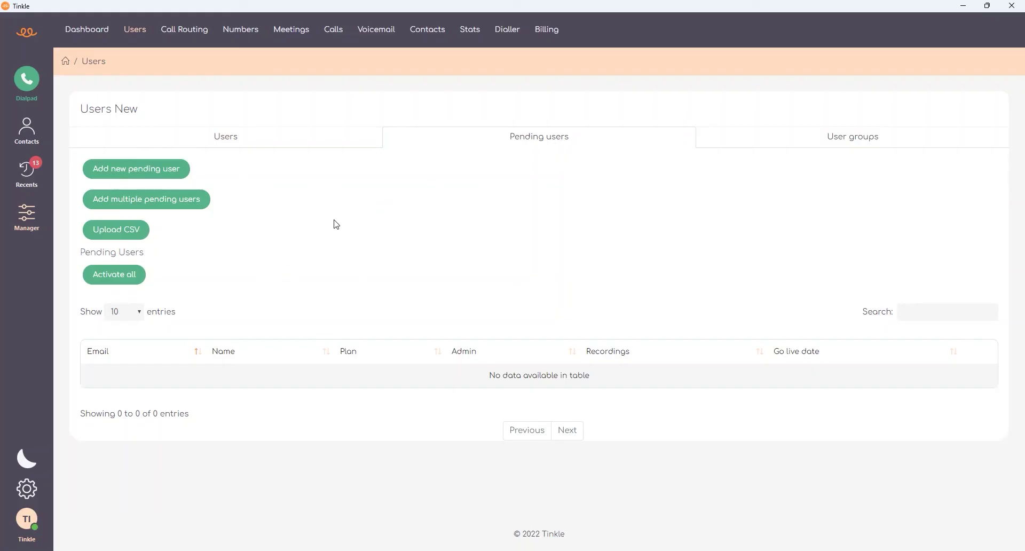
pyautogui.click(287, 144)
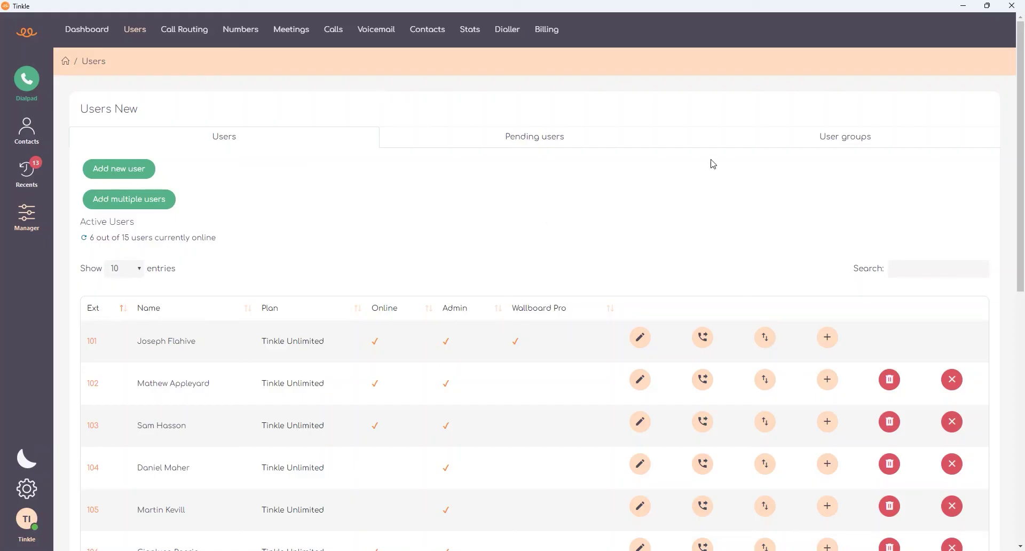
# Add a new user group named Marketing Team with extensions 101–105 and 107, and save it.
pyautogui.click(734, 141)
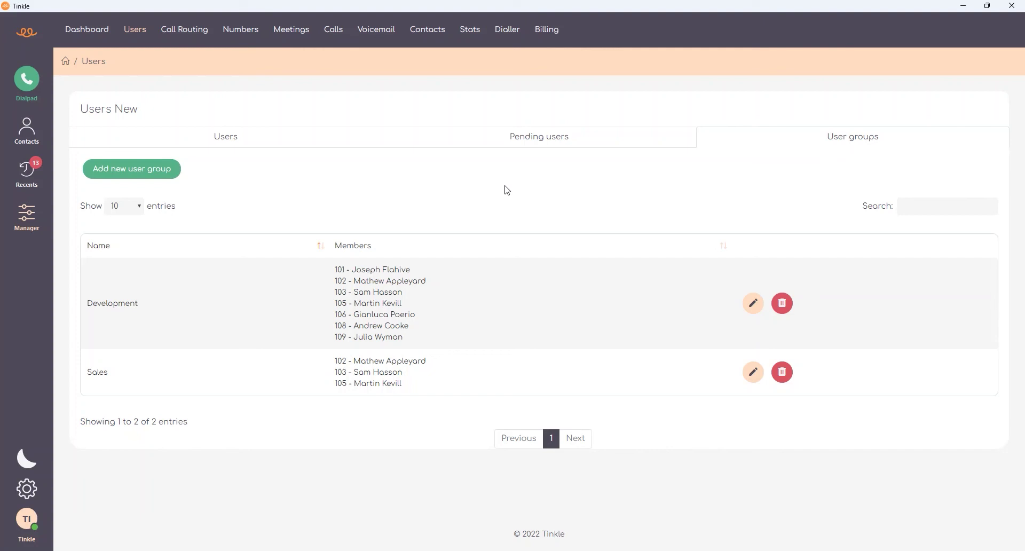
pyautogui.click(140, 176)
pyautogui.write('Marketing Team')
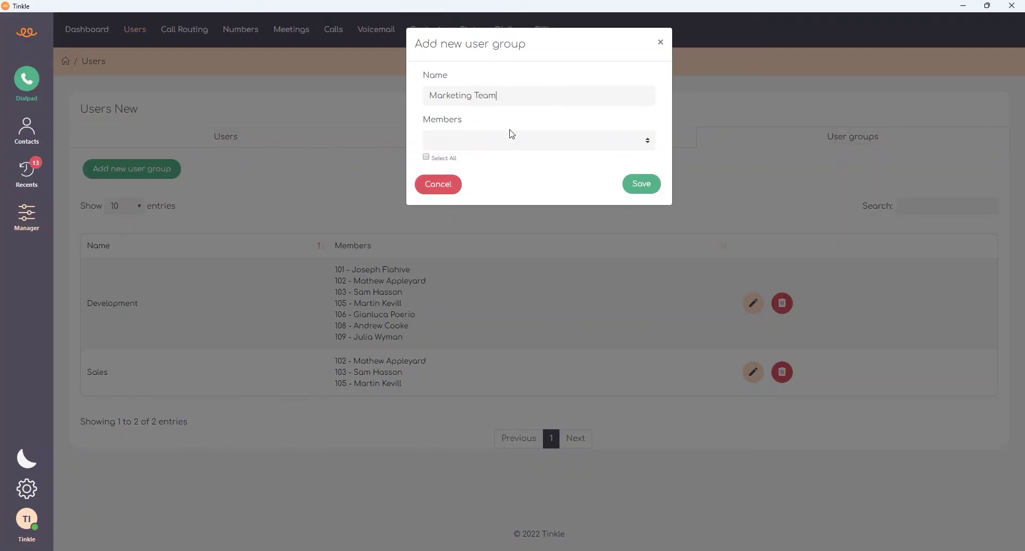
pyautogui.click(531, 139)
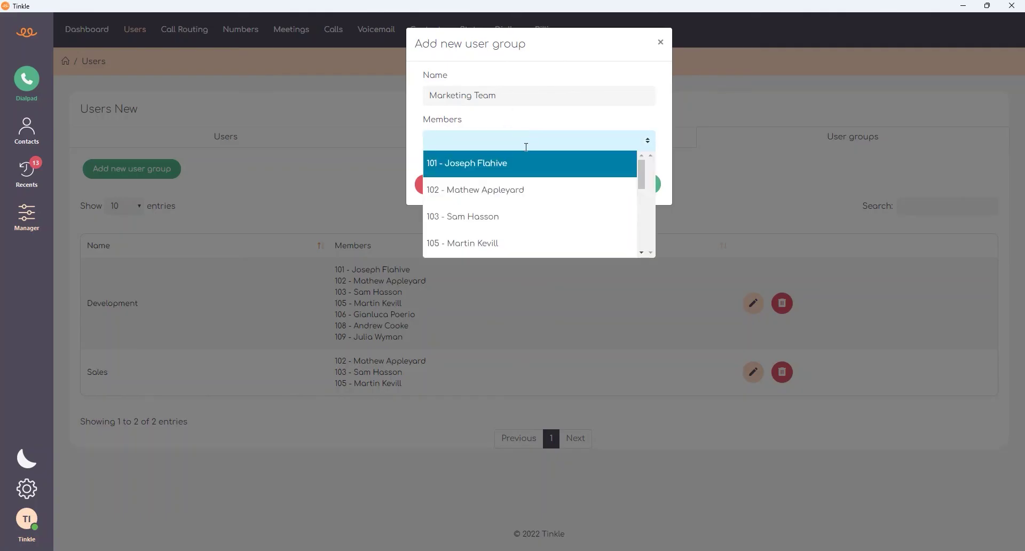
pyautogui.click(518, 193)
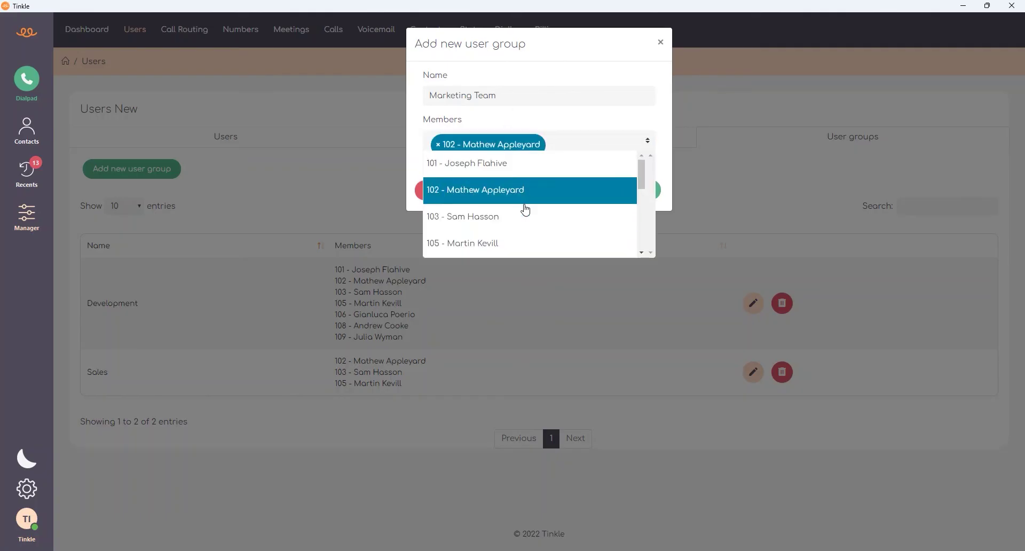
pyautogui.click(526, 216)
pyautogui.scroll(-2, 527, 224)
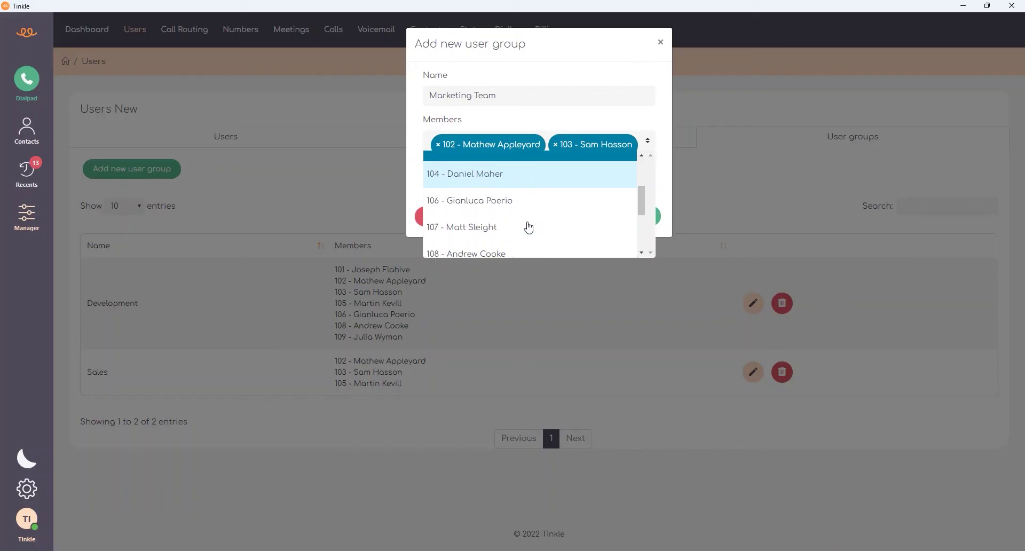
pyautogui.scroll(3, 527, 224)
pyautogui.click(522, 167)
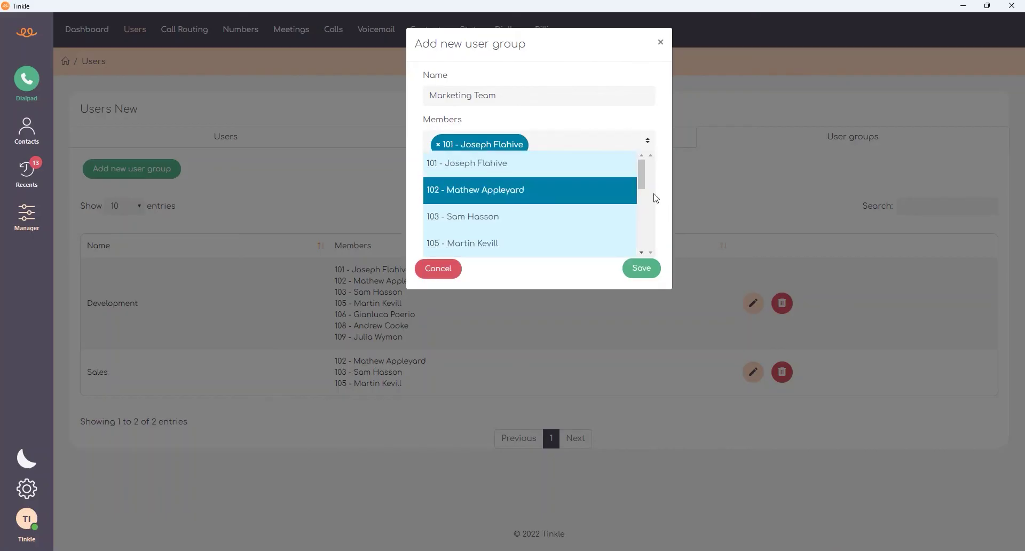
pyautogui.click(655, 198)
pyautogui.click(648, 267)
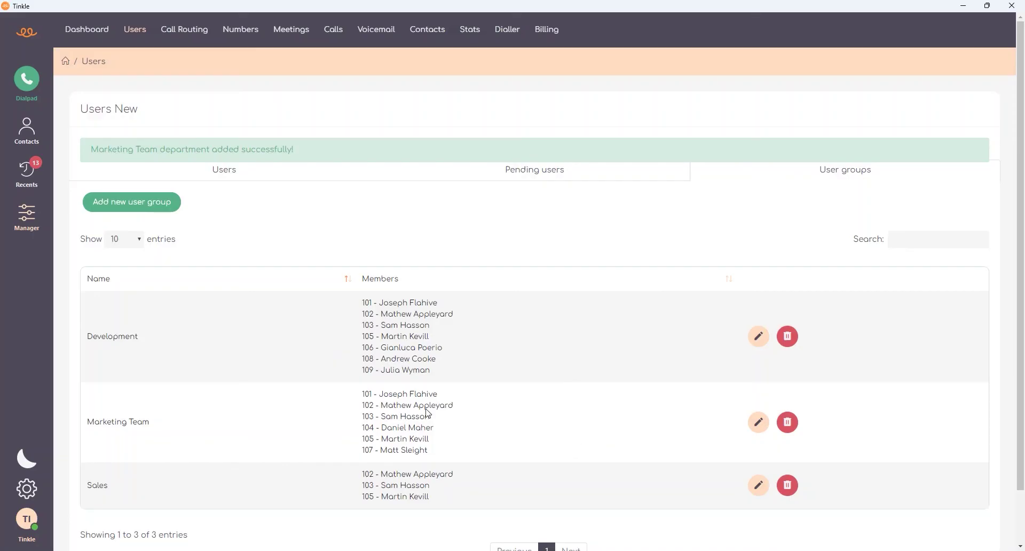
# On the Stats page, set the start date to 01/11/2022.
pyautogui.click(468, 38)
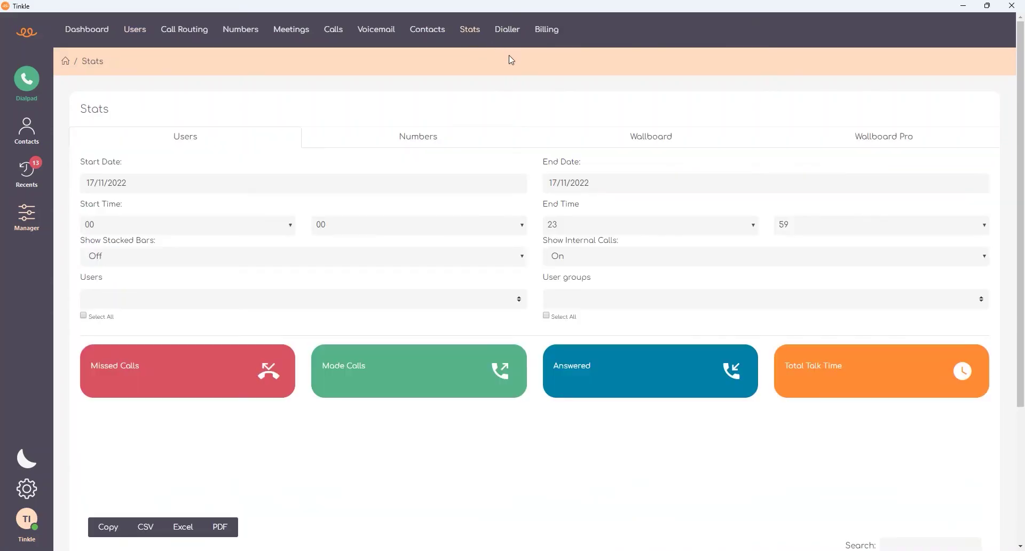
pyautogui.click(289, 183)
pyautogui.click(128, 253)
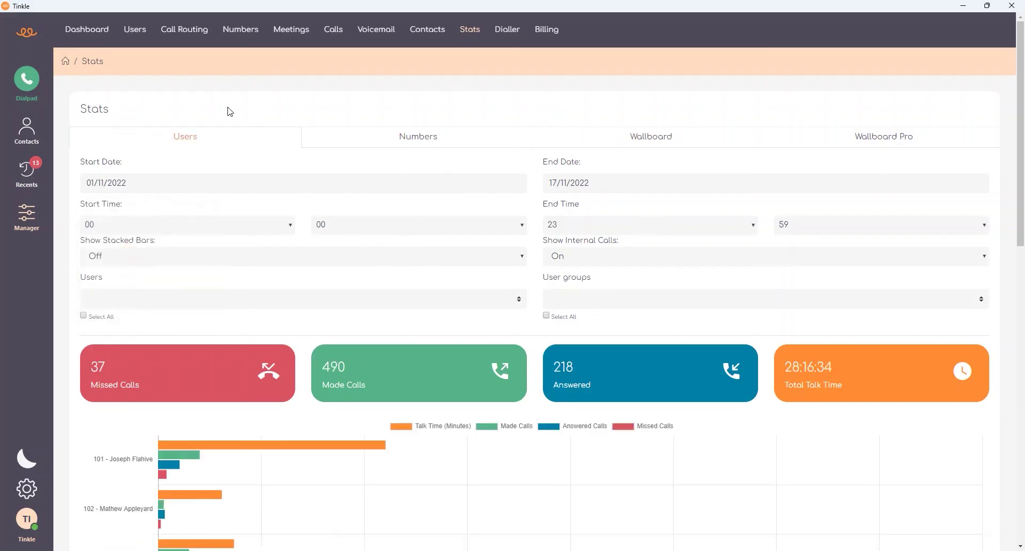
# Filter the call statistics to the Marketing Team user group.
pyautogui.click(622, 304)
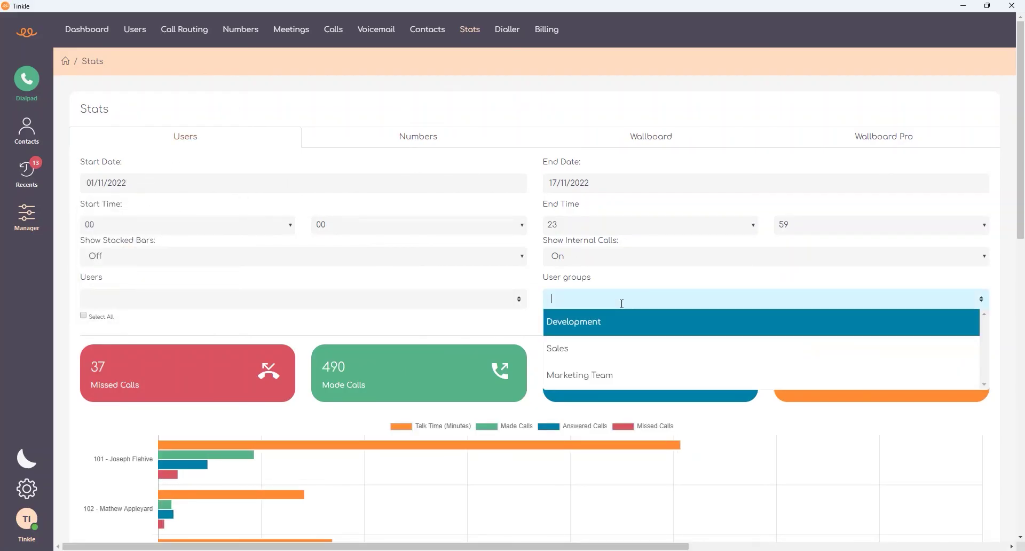
pyautogui.click(631, 382)
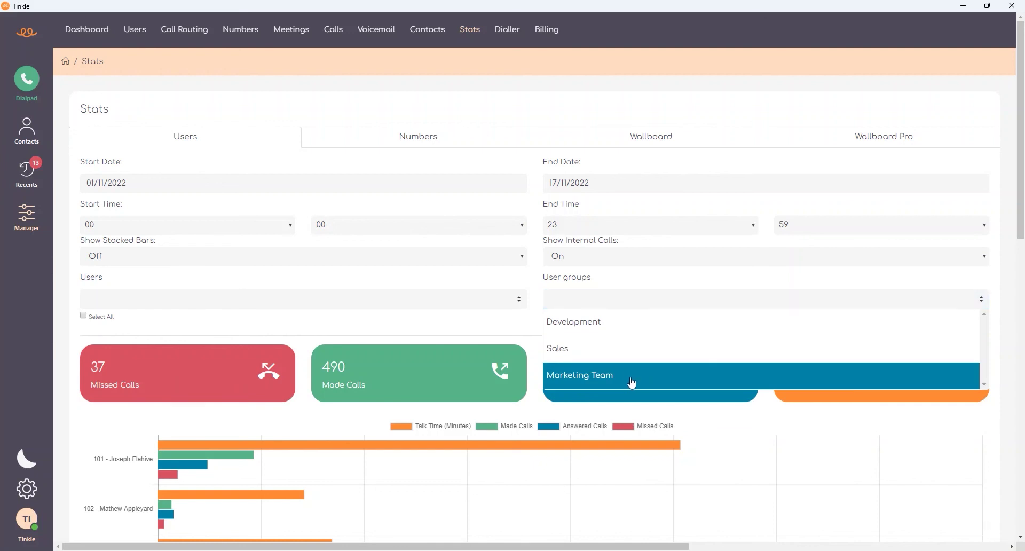
pyautogui.click(359, 338)
pyautogui.scroll(-2, 317, 372)
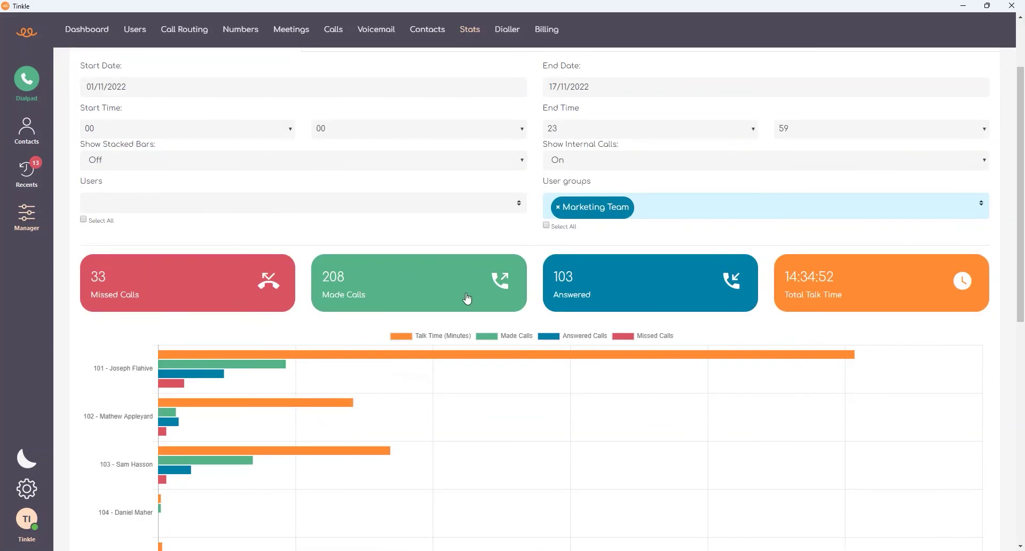
pyautogui.scroll(2, 541, 346)
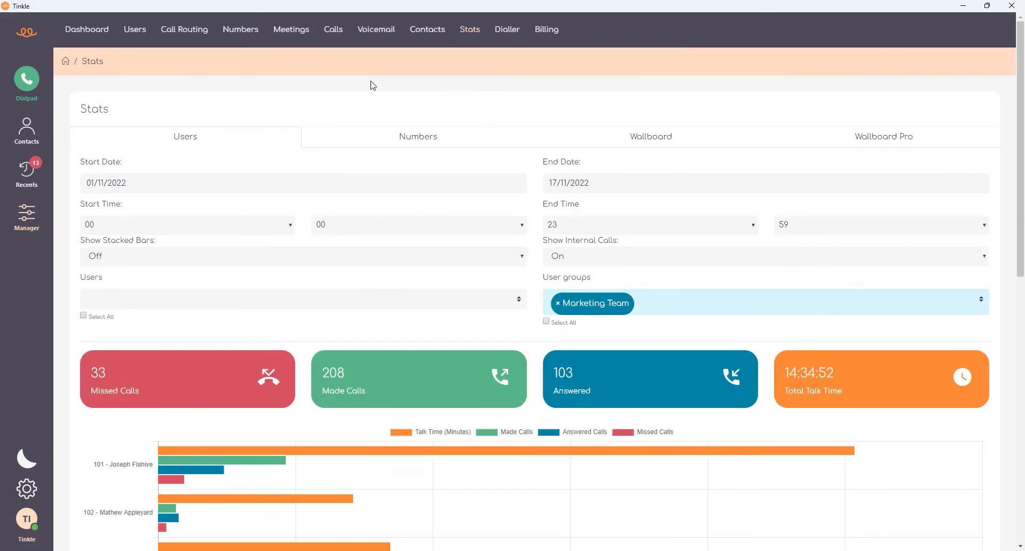